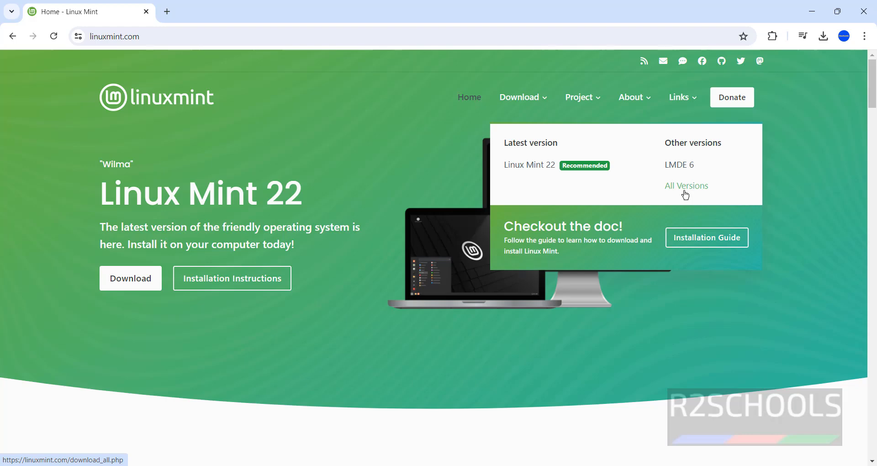
Step: From the Linux Mint 22 page, pick Cinnamon Edition and download its ISO via the Cicku mirror
click(528, 167)
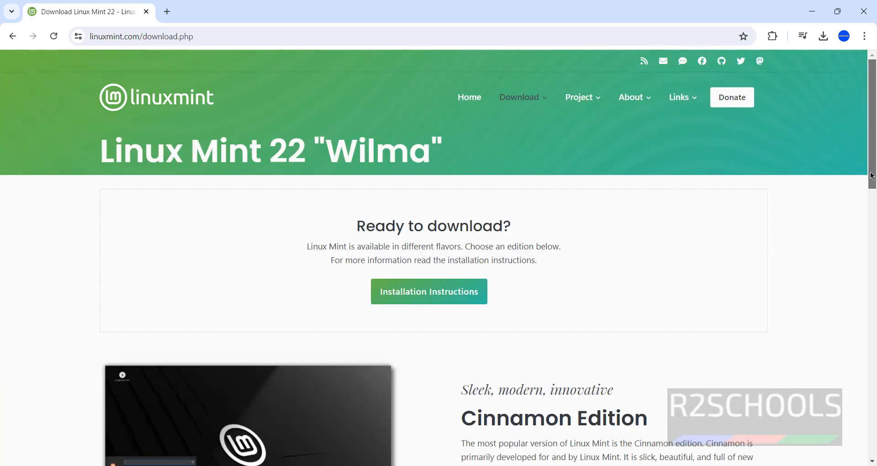
drag(873, 169, 836, 229)
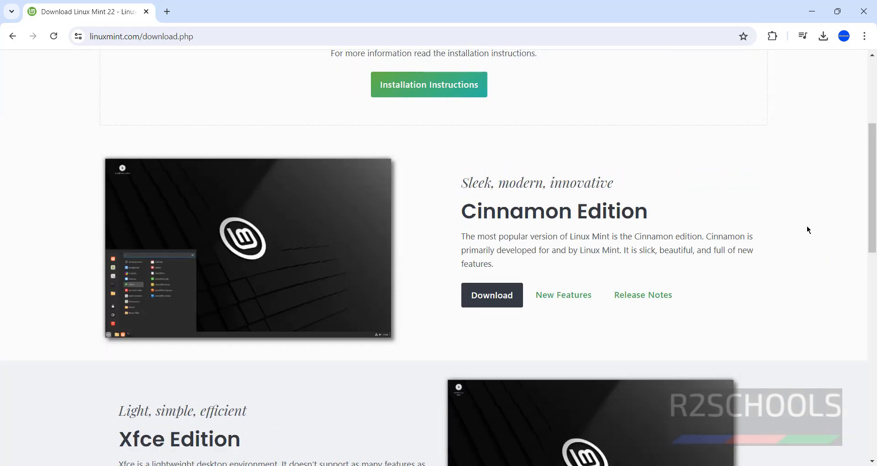
click(498, 299)
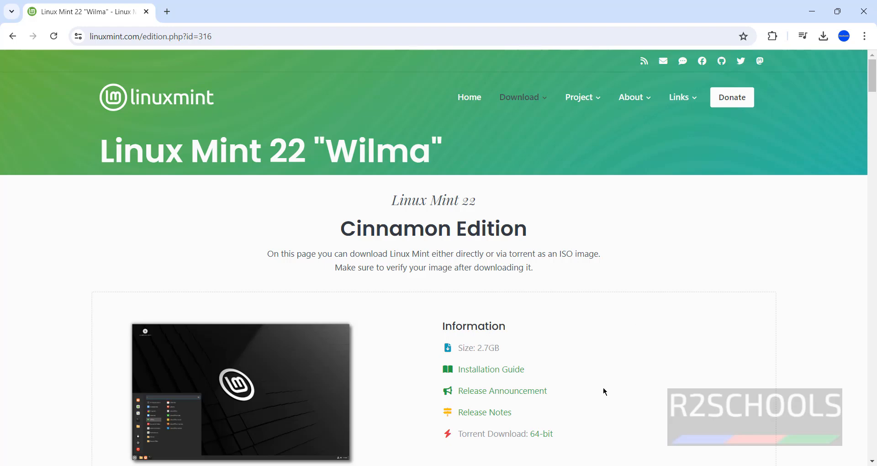
scroll(603, 387, down, 9)
drag(874, 112, 875, 134)
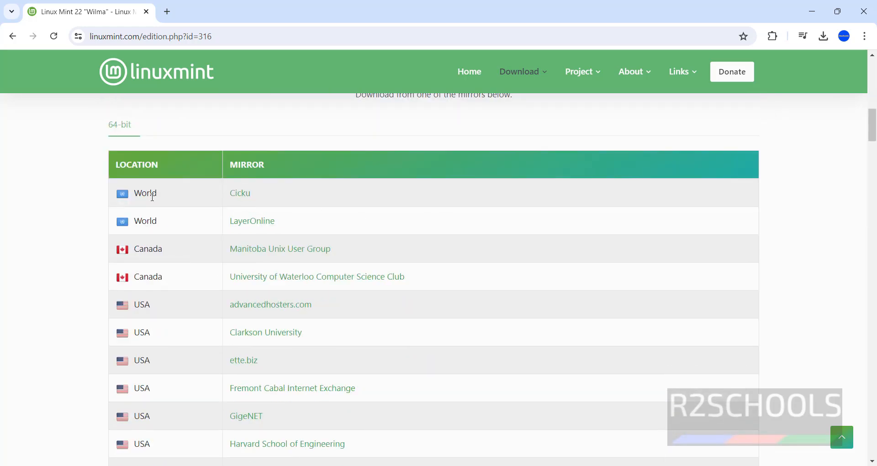
click(244, 199)
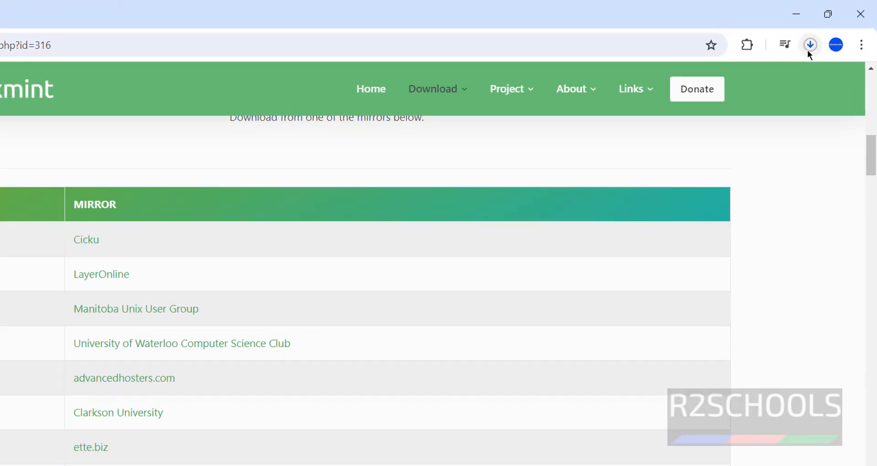
Step: Open Chrome's full download history showing the linuxmint-22-cinnamon-64bit.iso download
click(824, 36)
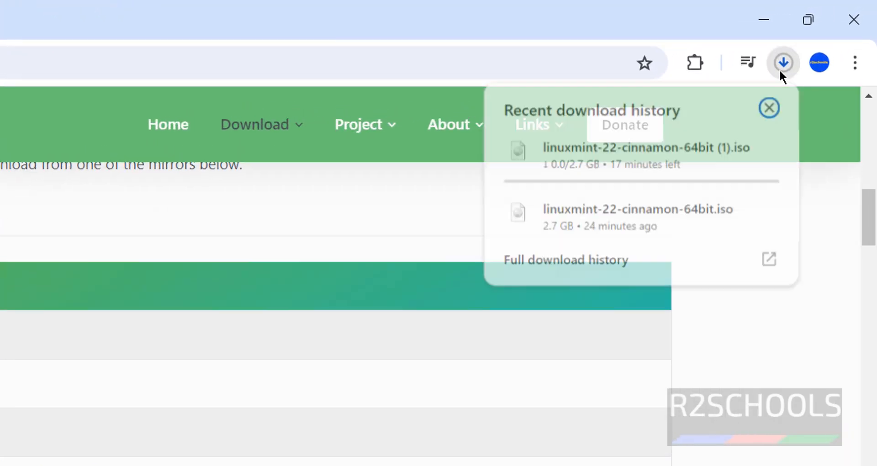
click(586, 263)
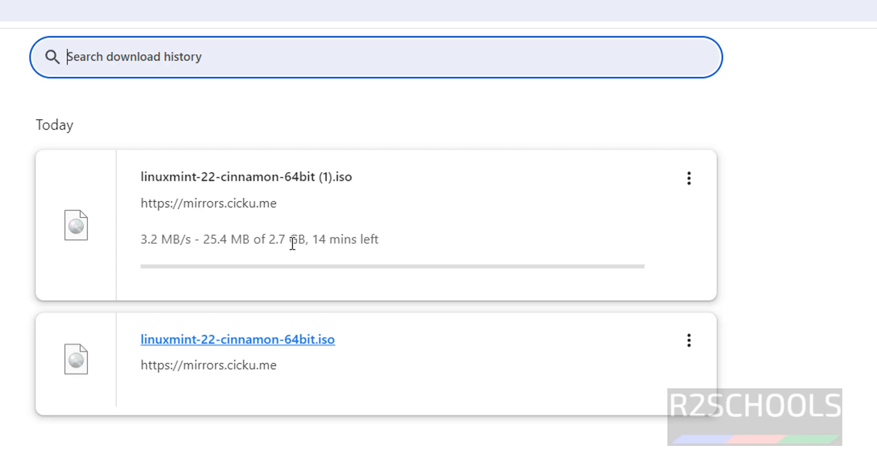
drag(292, 245, 393, 457)
click(294, 463)
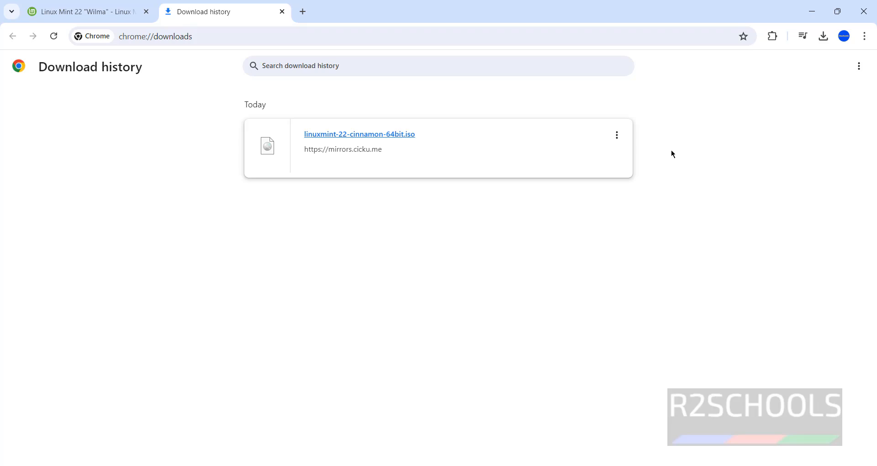
Step: Search Windows for 'virtual' and launch Oracle VM VirtualBox from Best match
key(super)
text(virtual)
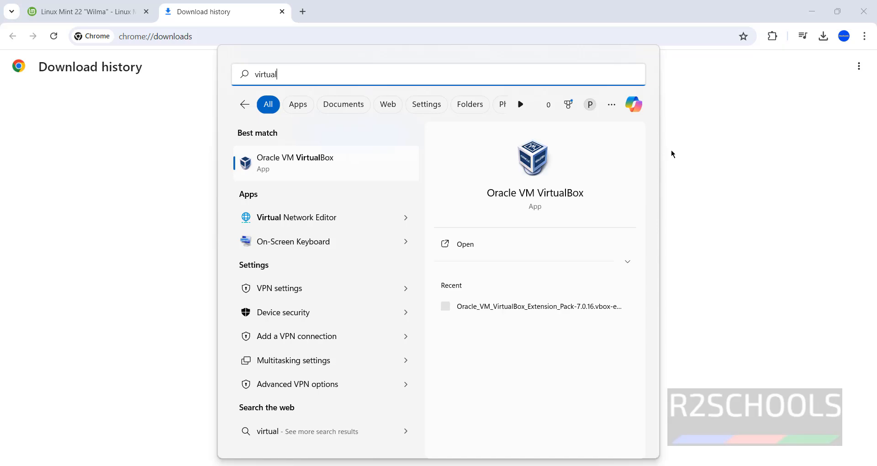
click(326, 161)
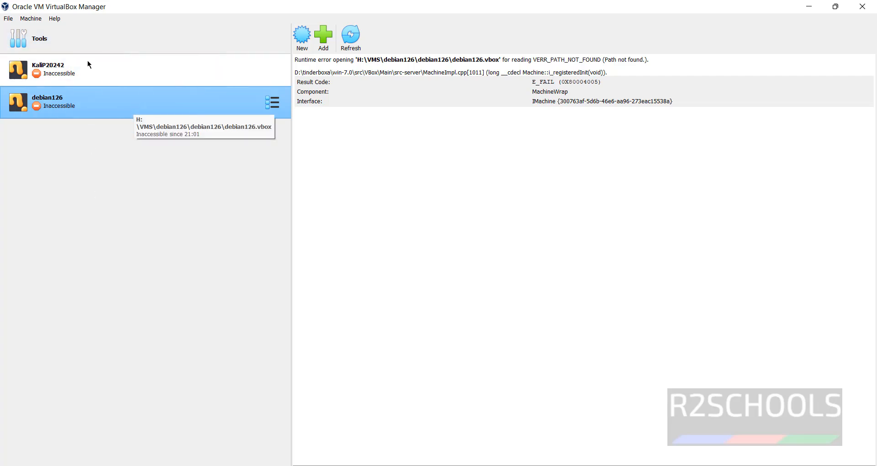
Step: Start a new virtual machine and enter linuxmint22 as its name
click(22, 21)
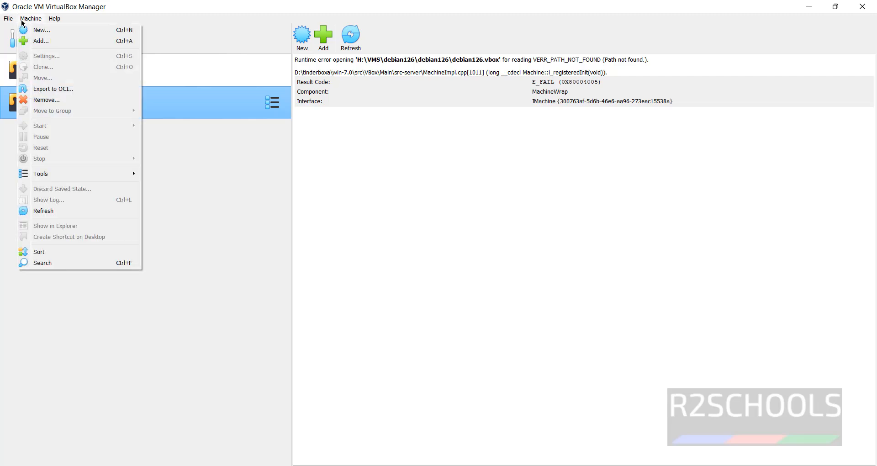
click(285, 5)
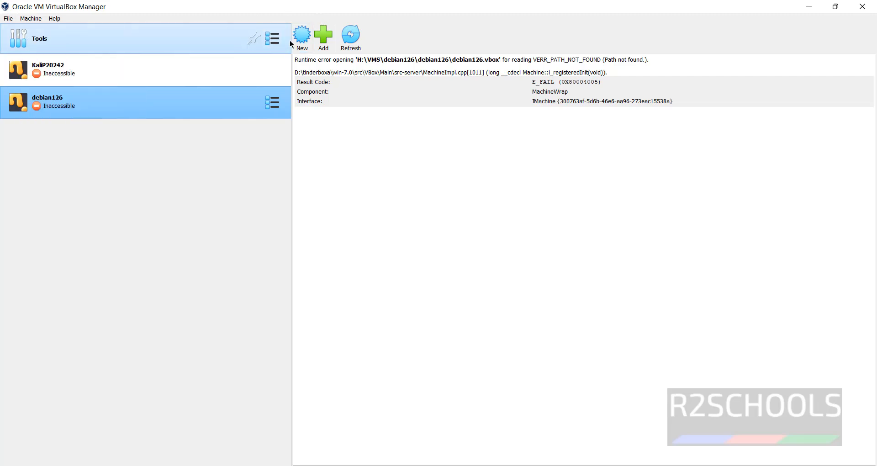
click(308, 40)
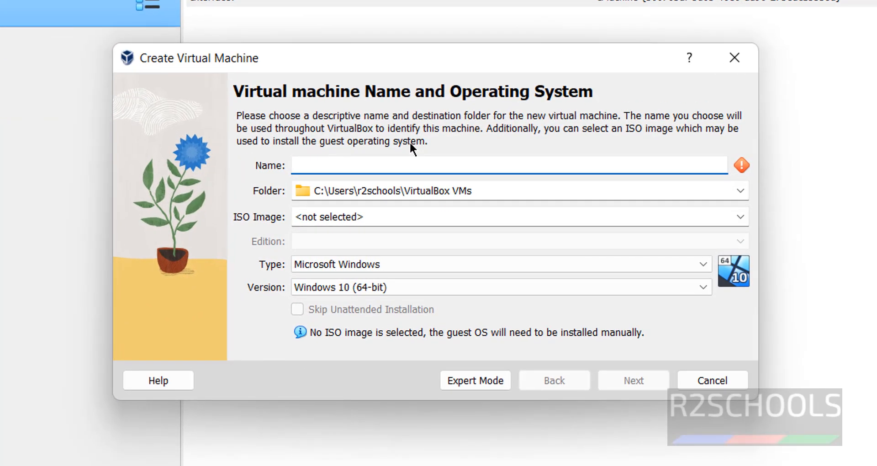
text(li)
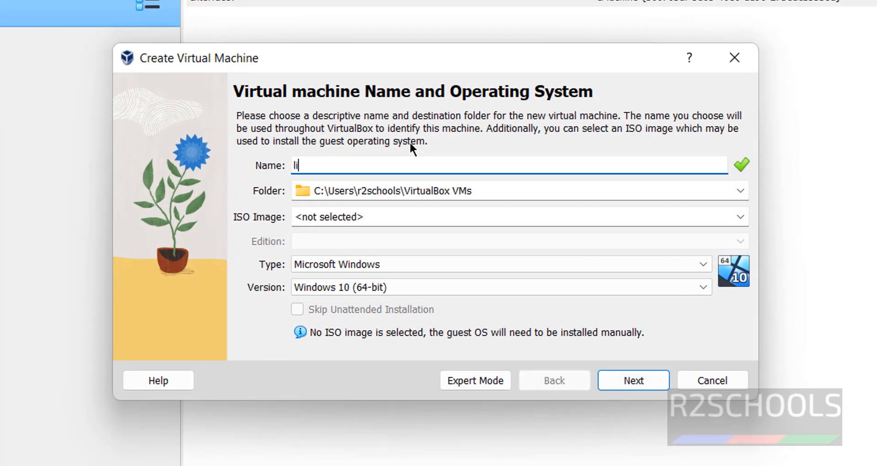
text(numint222)
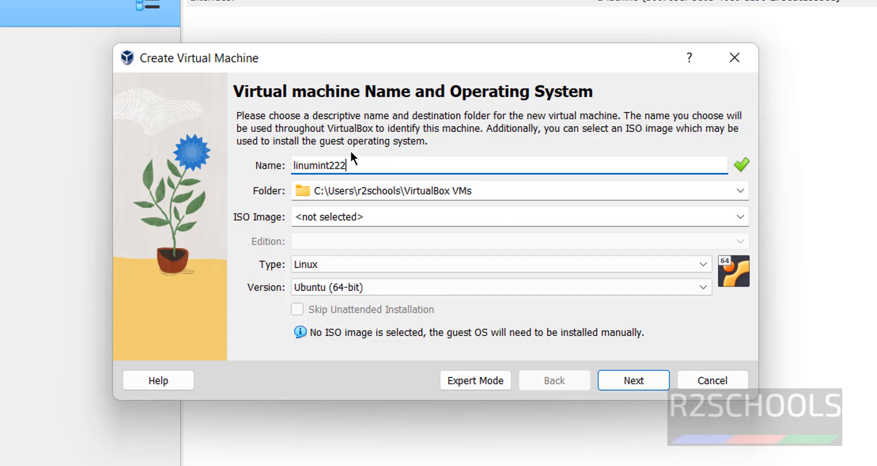
click(312, 166)
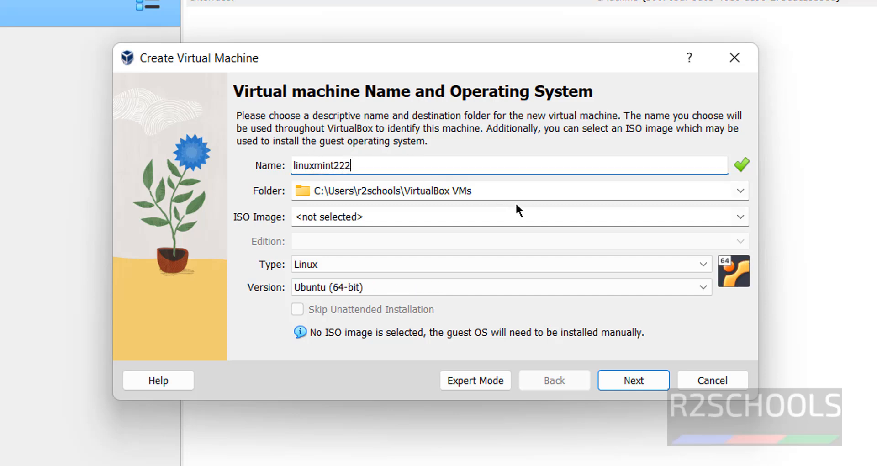
Step: Store the VM in a new H:\VMS\linuxmint22 folder and remove the stray extra 2 from its name
click(740, 191)
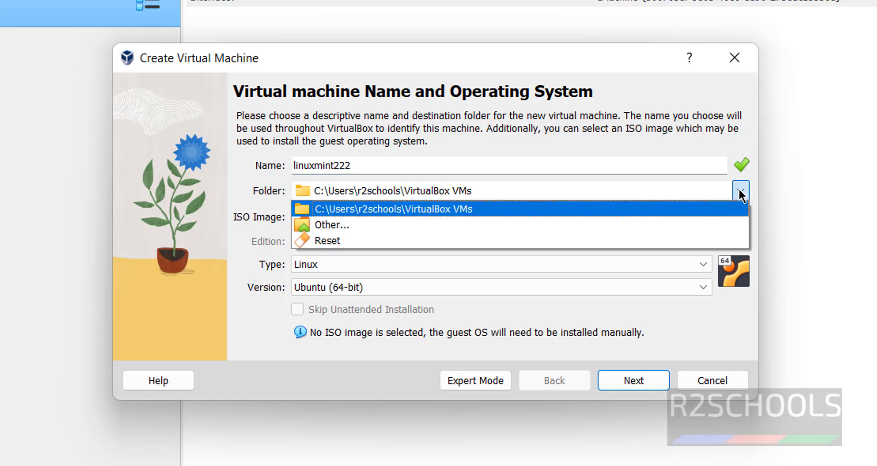
click(481, 226)
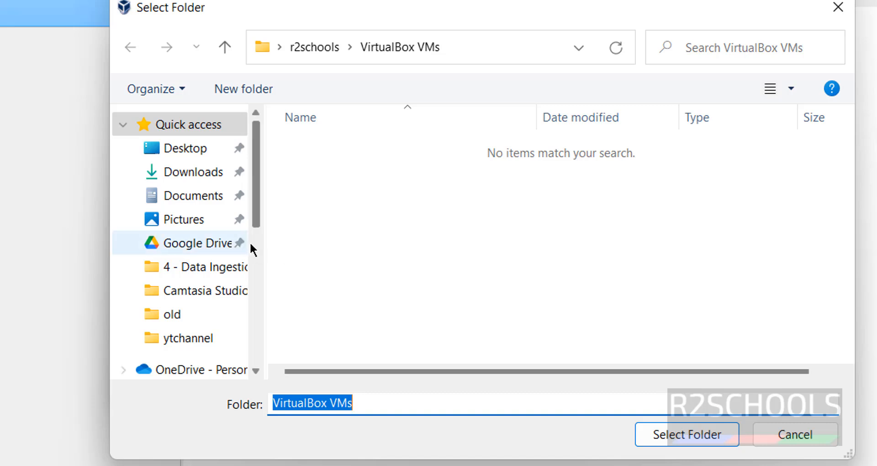
click(255, 272)
scroll(242, 279, down, 2)
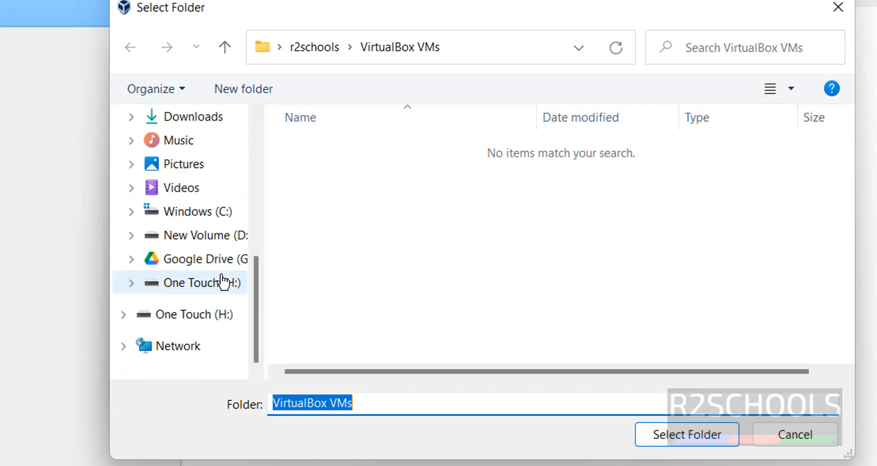
click(231, 282)
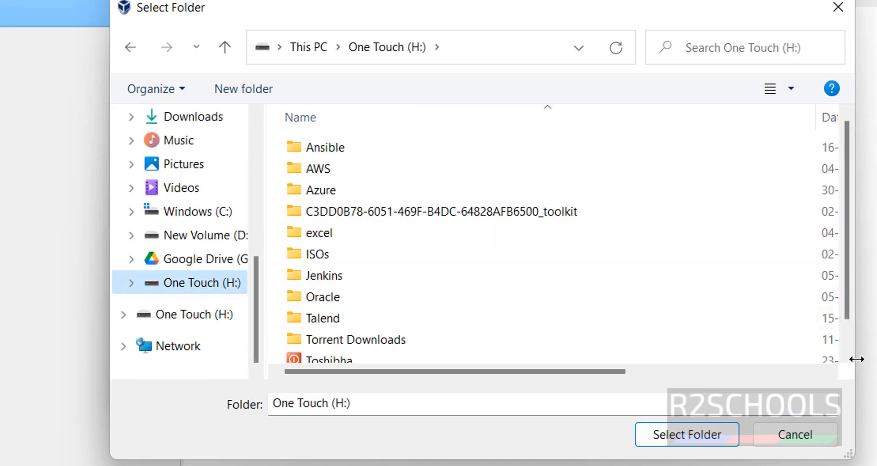
scroll(489, 204, down, 3)
double_click(489, 204)
click(229, 87)
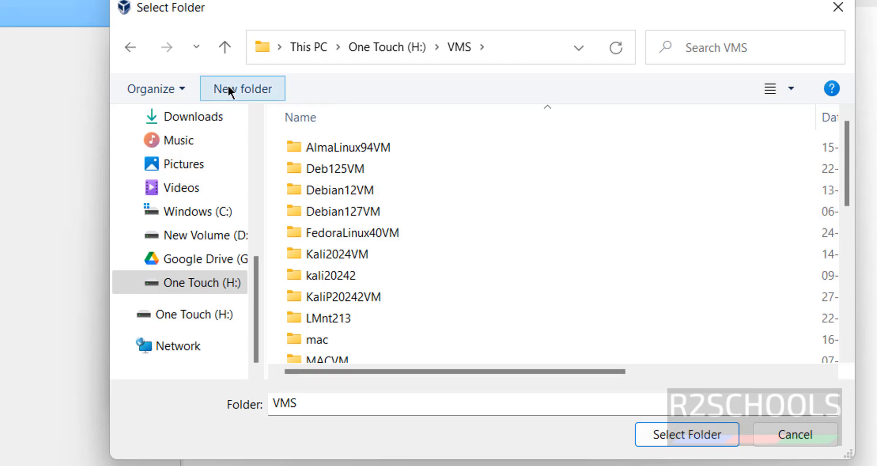
text(linuxmint222)
key(BackSpace)
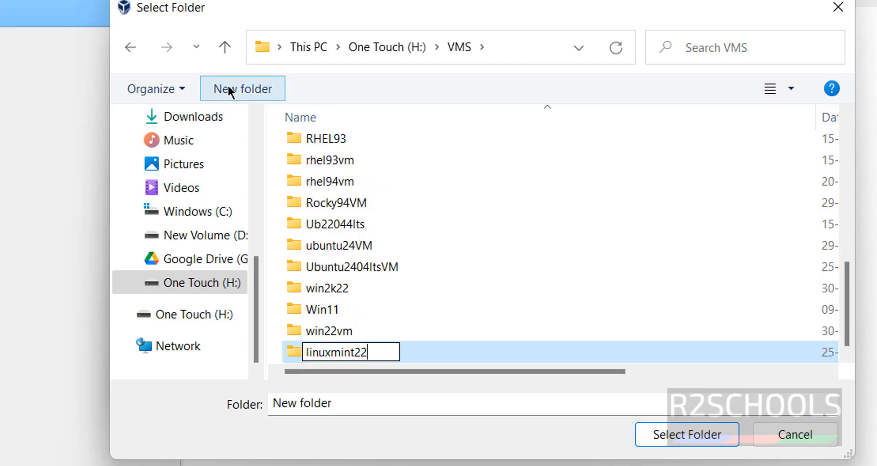
key(Return)
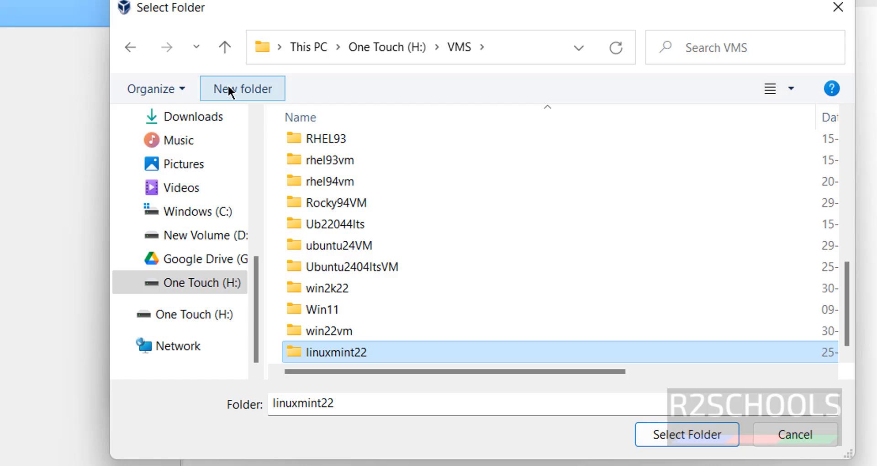
click(675, 431)
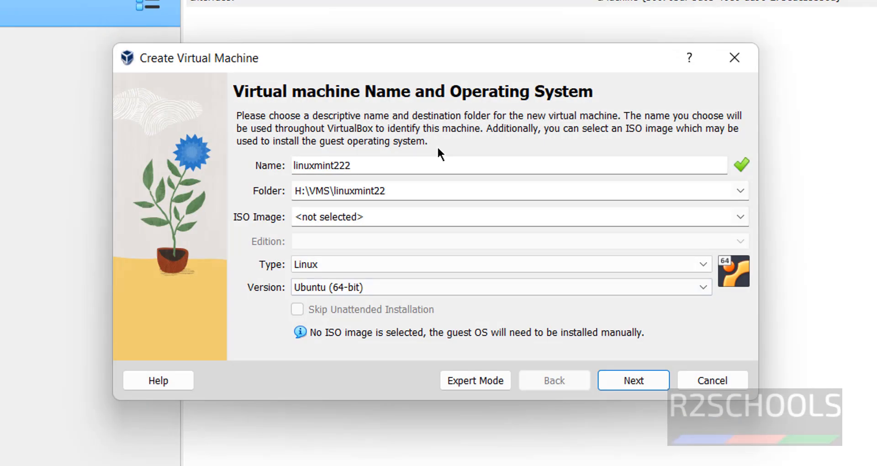
click(424, 161)
key(BackSpace)
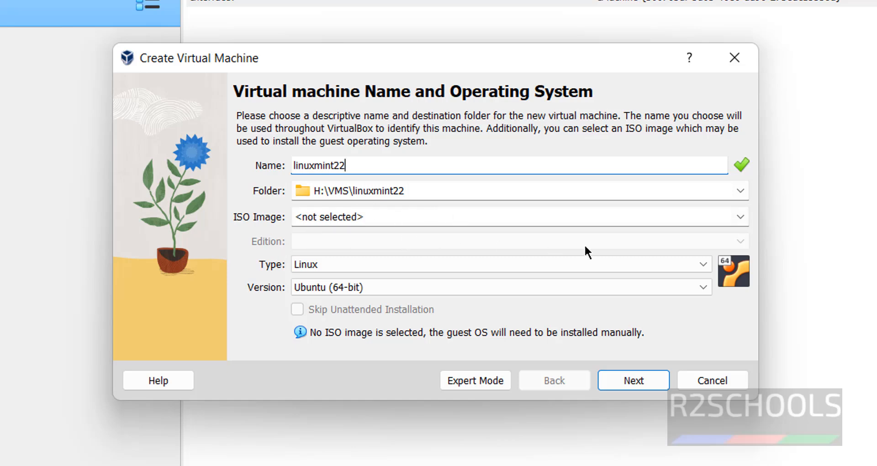
Step: Attach linuxmint-22-cinnamon-64bit.iso from Downloads and tick Skip Unattended Installation
click(740, 217)
click(555, 243)
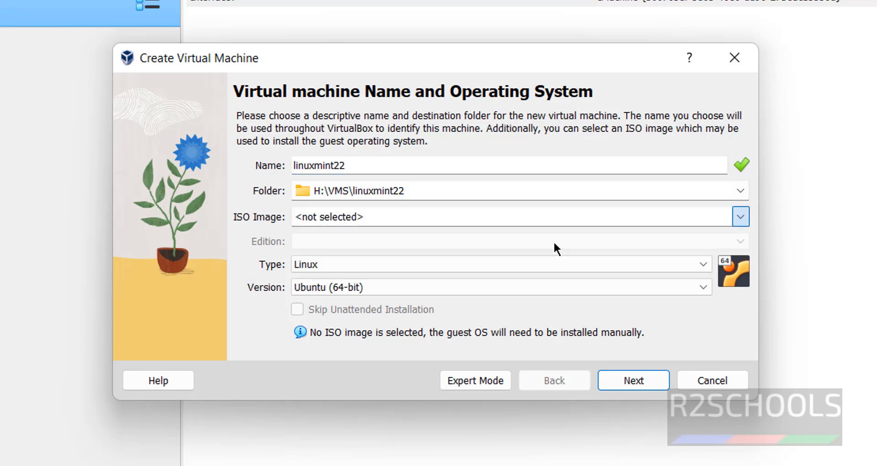
click(402, 172)
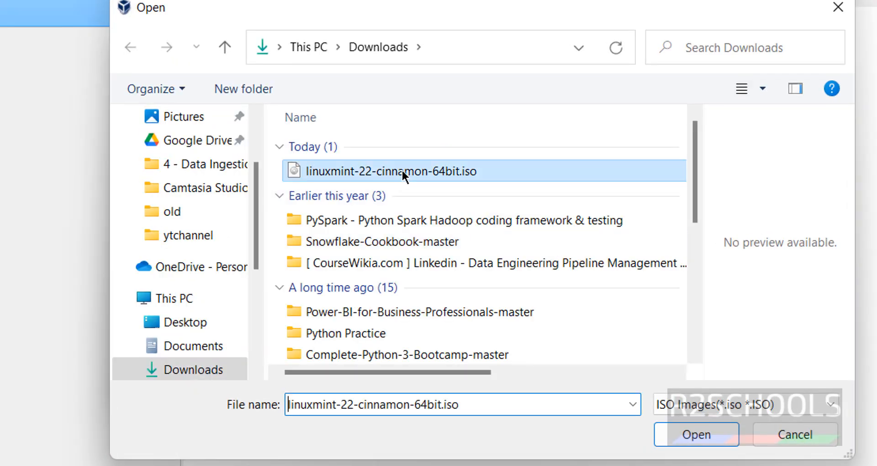
click(714, 436)
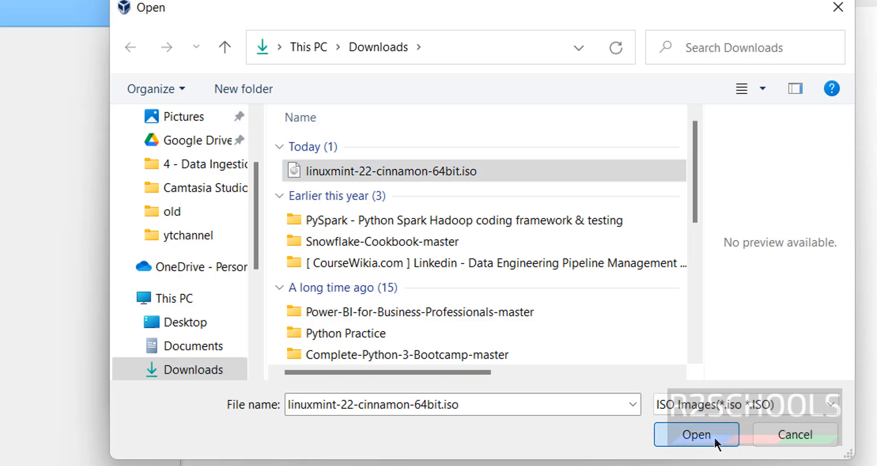
click(362, 306)
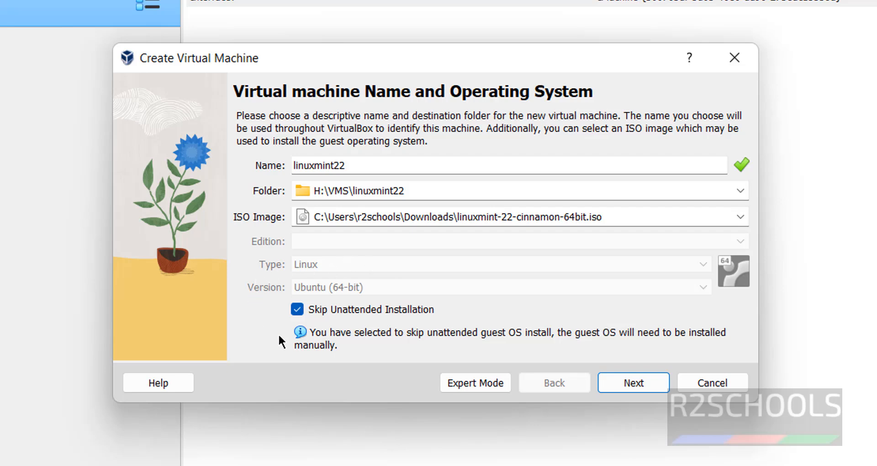
Step: Set base memory to 4096 MB and processors to 2
click(634, 384)
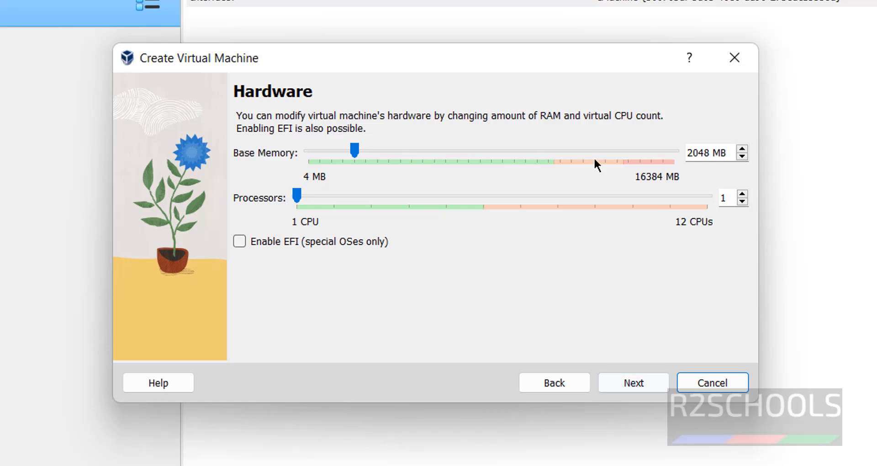
click(692, 151)
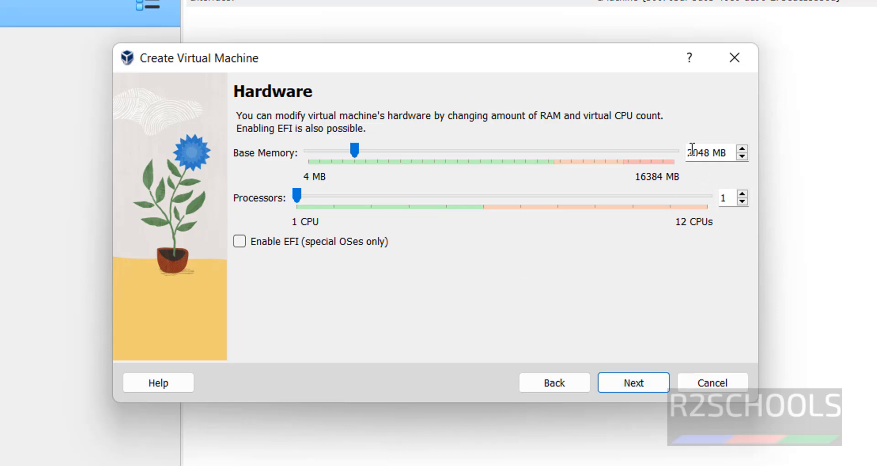
double_click(693, 151)
text(4096)
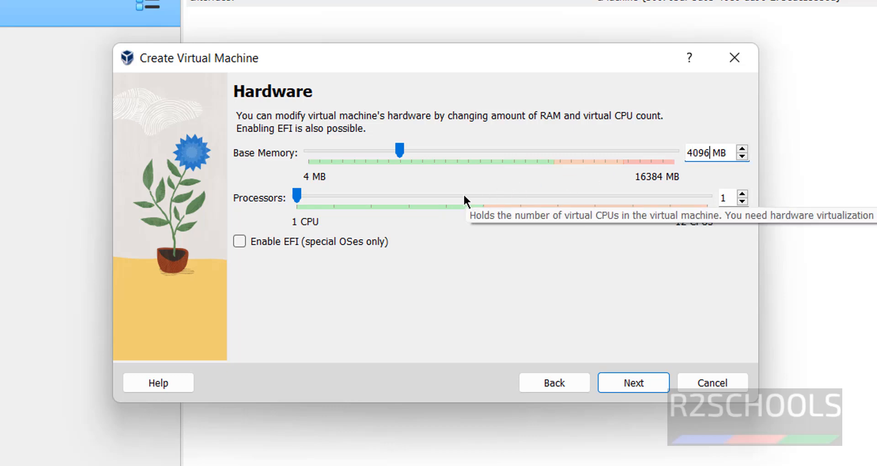
double_click(729, 197)
text(2)
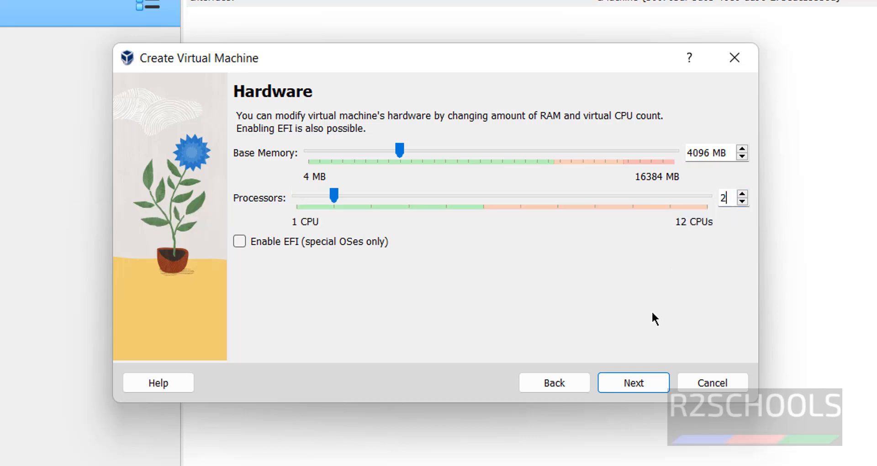
Step: Set the virtual disk size to 100 GB and review the configuration summary
click(622, 387)
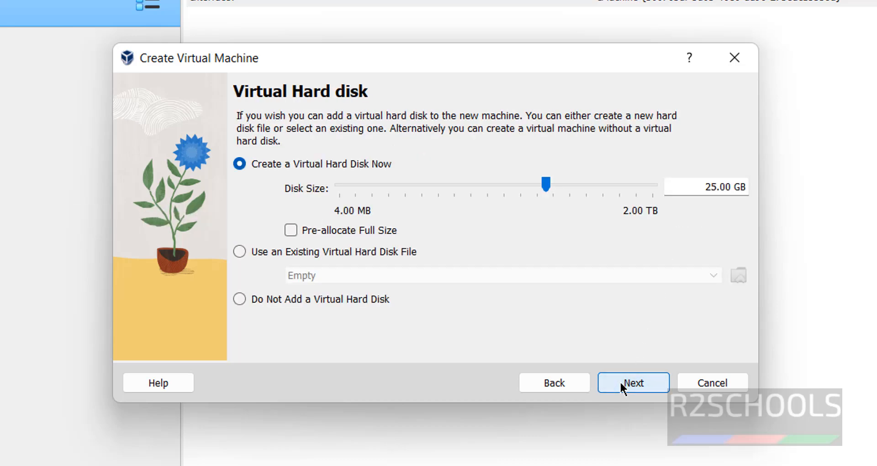
click(710, 186)
key(BackSpace)
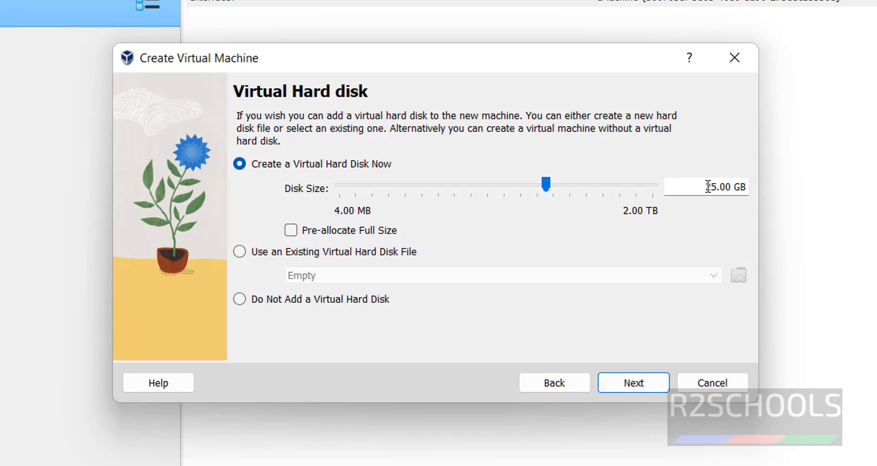
key(shift+Right)
text(100)
click(611, 386)
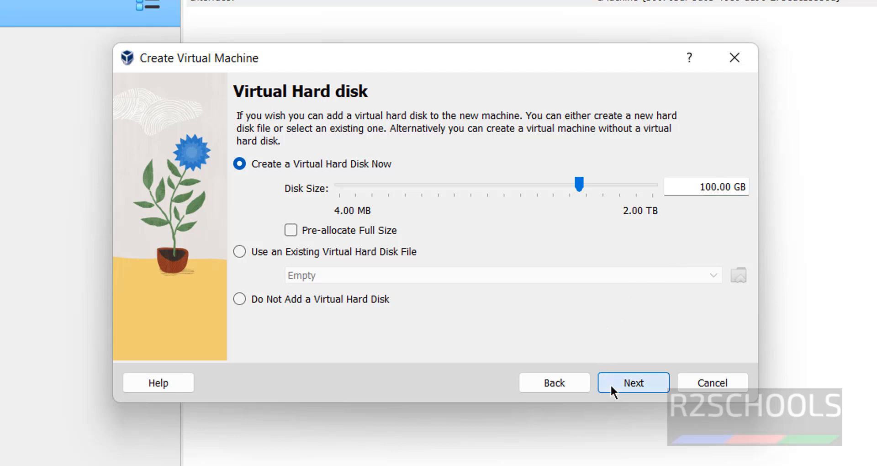
click(560, 383)
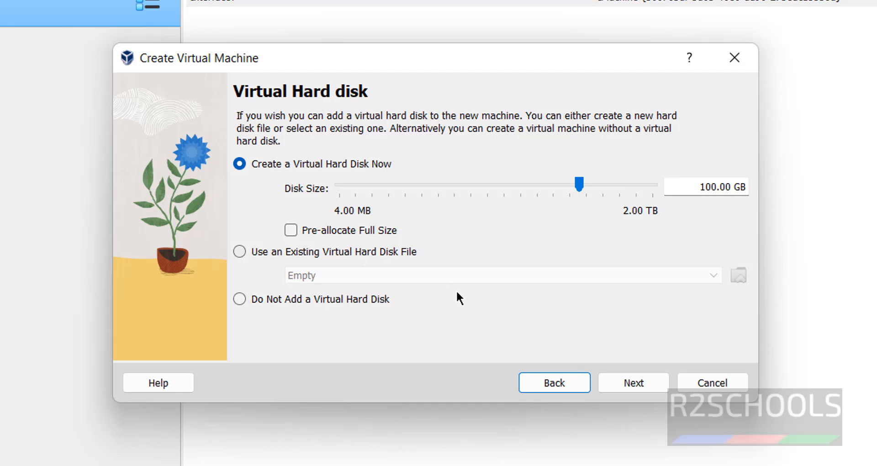
click(637, 383)
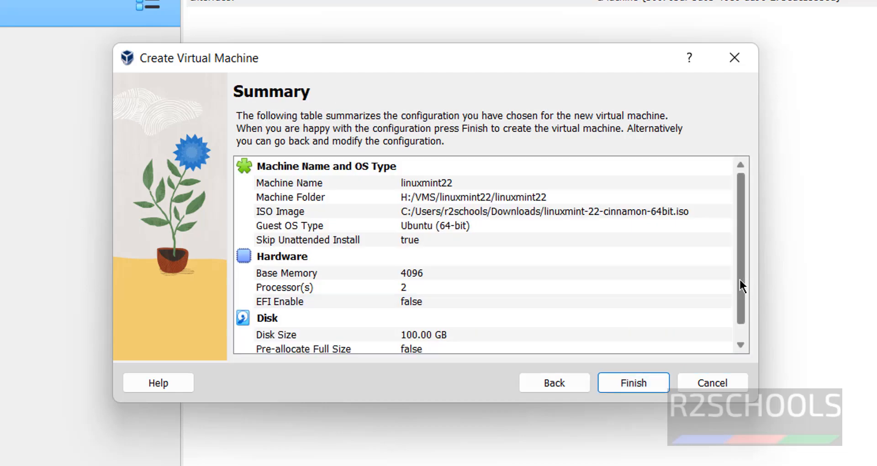
Step: Finish creating linuxmint22 with 4096 MB memory, 2 processors and a 100 GB disk
click(740, 345)
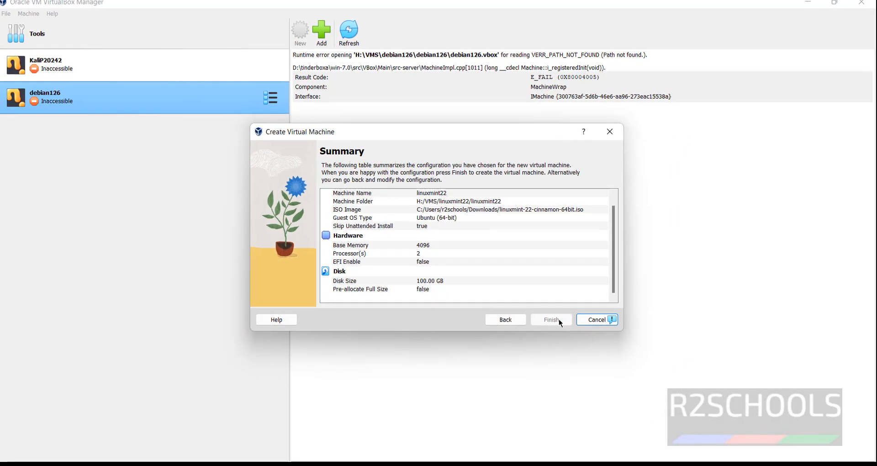
click(634, 383)
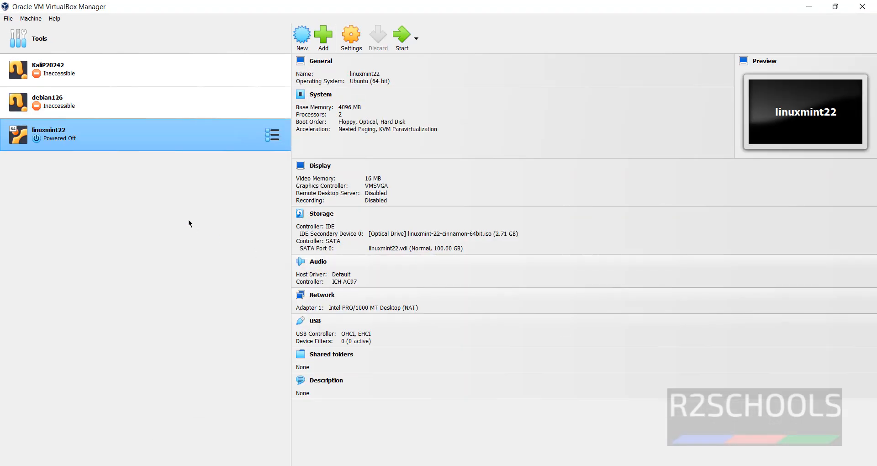
right_click(162, 146)
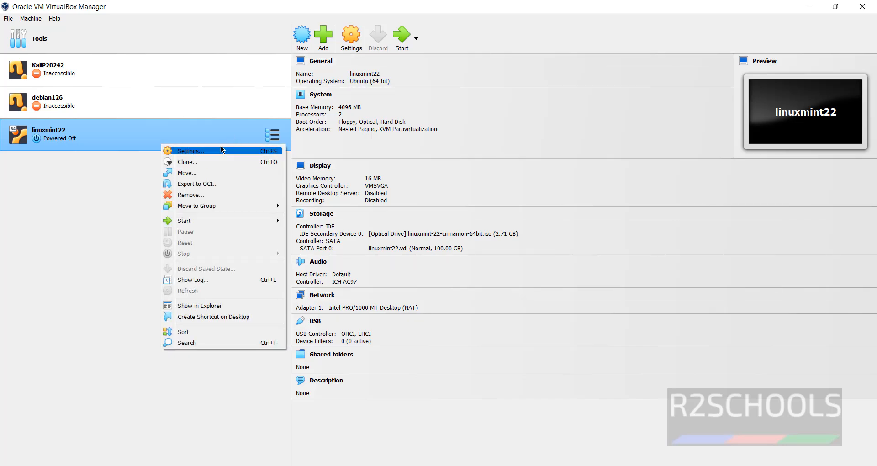
click(87, 226)
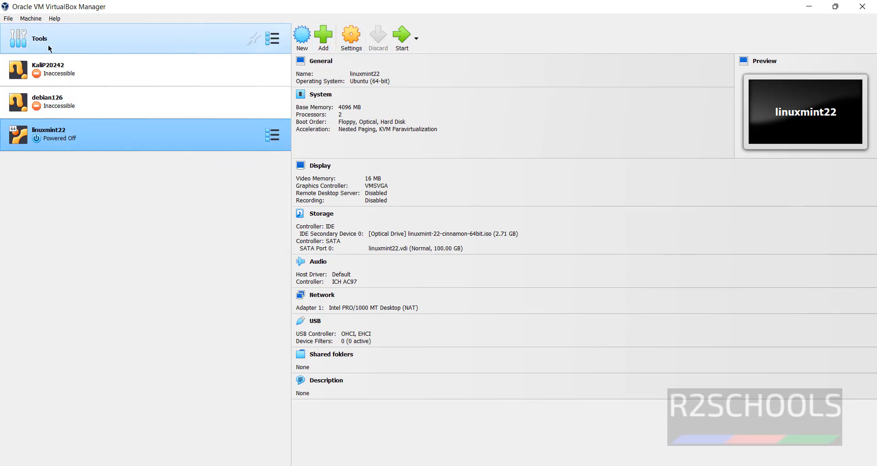
click(35, 20)
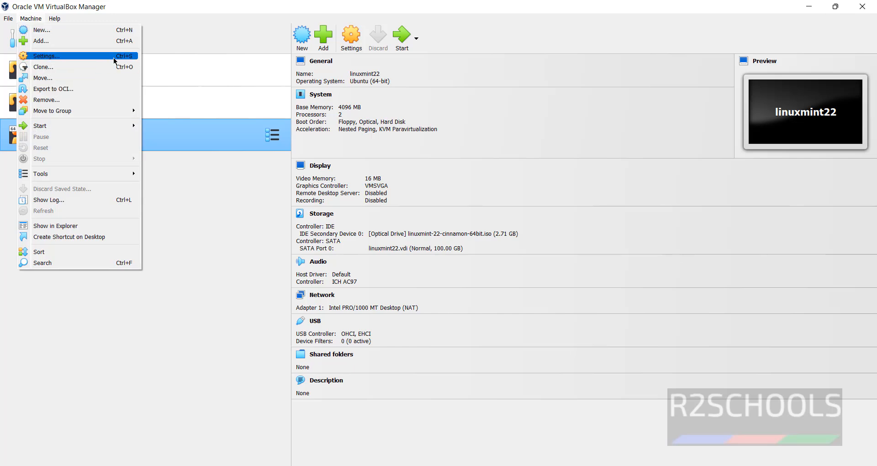
click(211, 255)
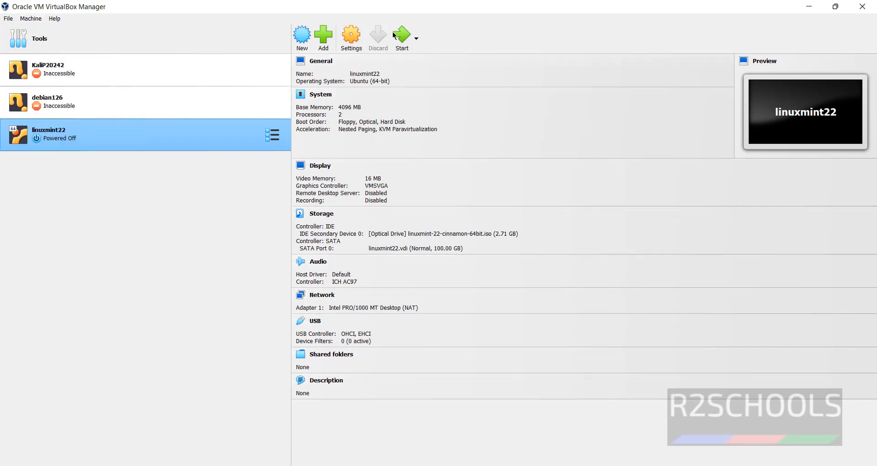
right_click(173, 138)
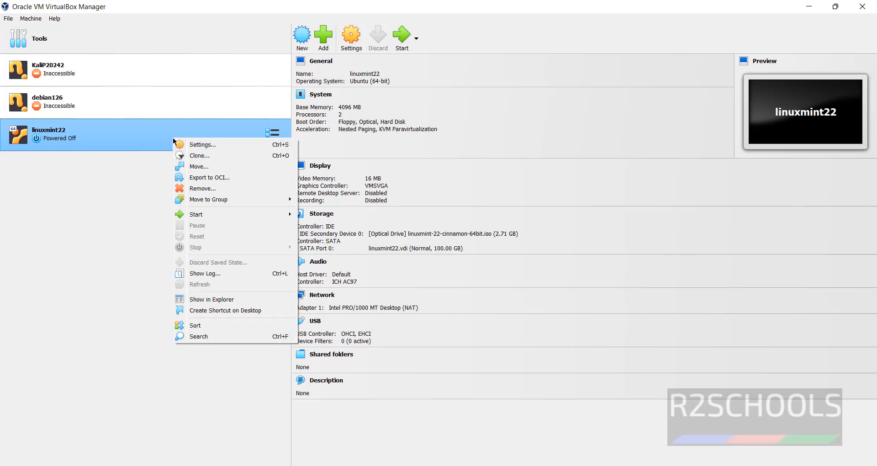
mouse_move(207, 216)
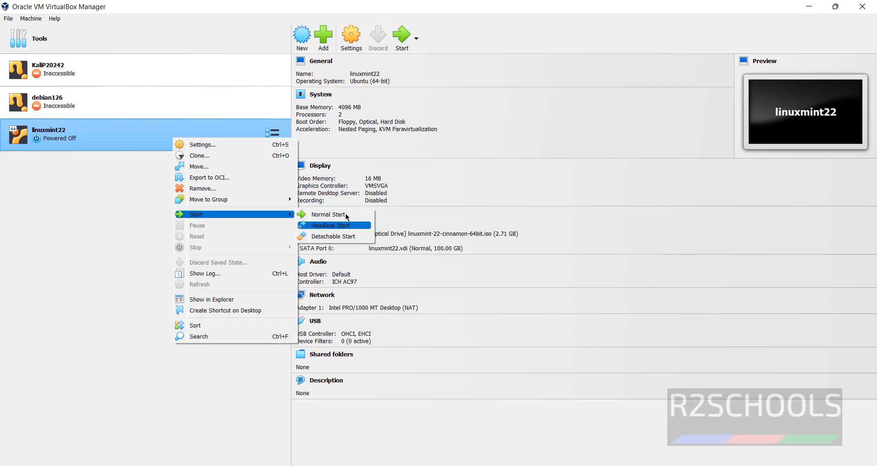
click(30, 18)
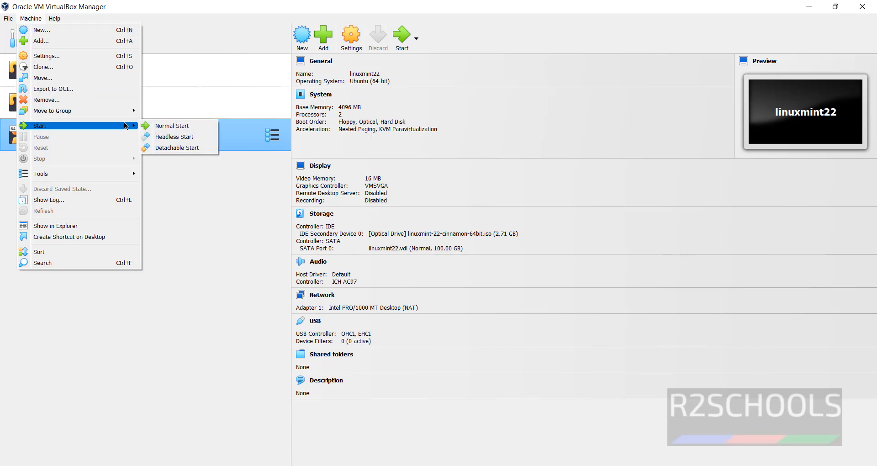
click(252, 319)
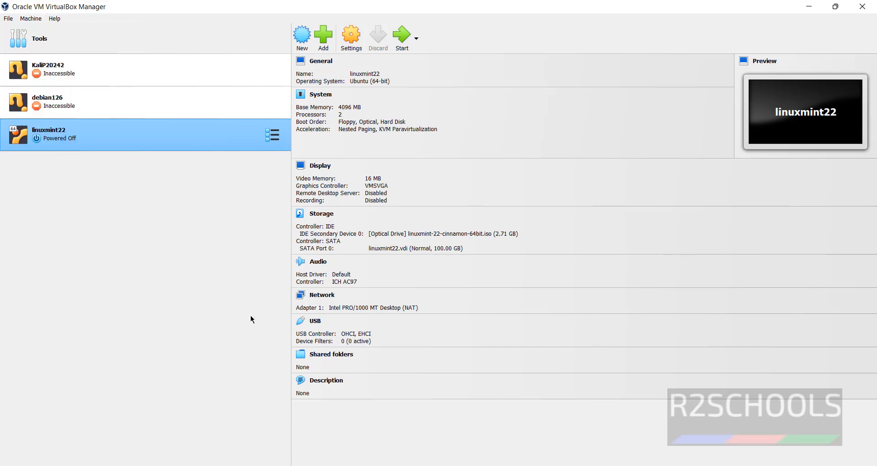
Step: Start the linuxmint22 VM and boot 'Start Linux Mint' from the GRUB menu
click(401, 31)
key(Down)
key(Down)
key(Down)
key(Down)
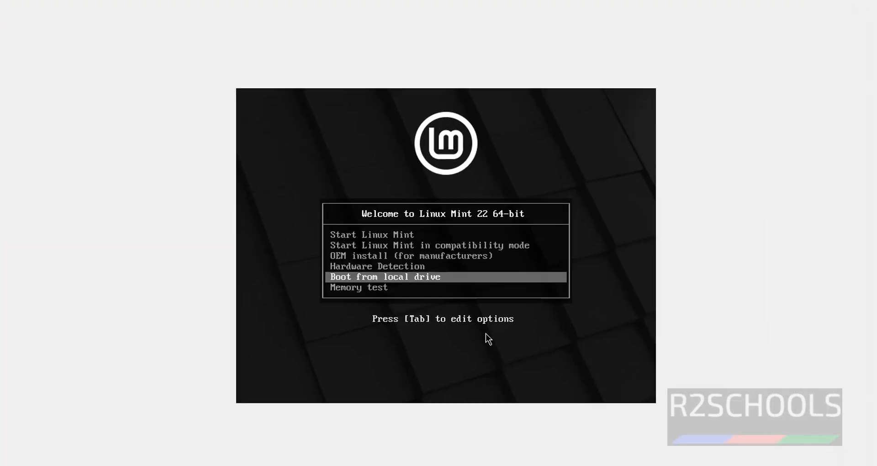
key(Down)
key(Up)
key(Up)
key(Up)
key(Up)
key(Up)
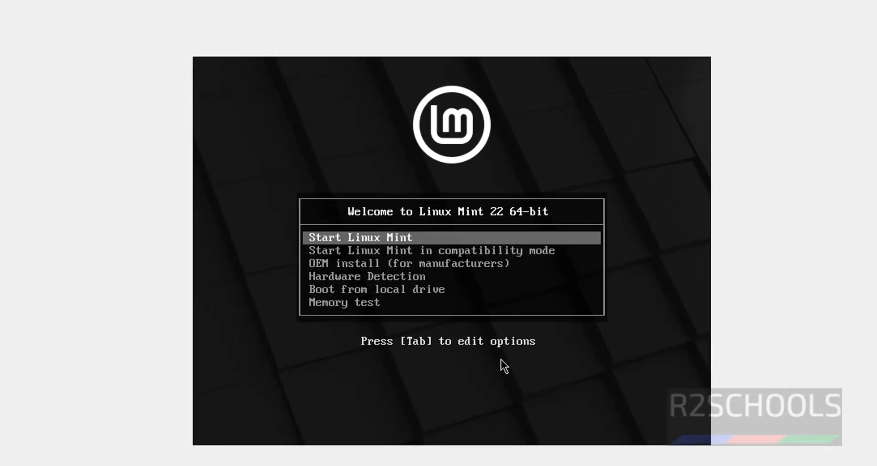
key(Down)
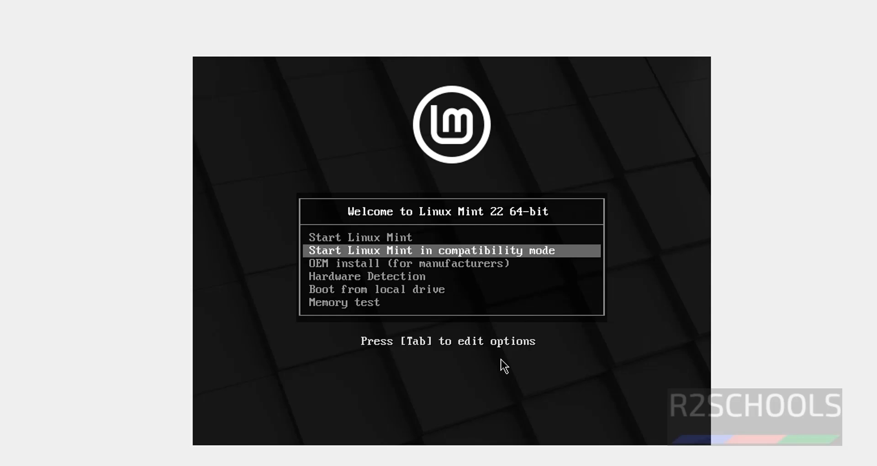
key(Down)
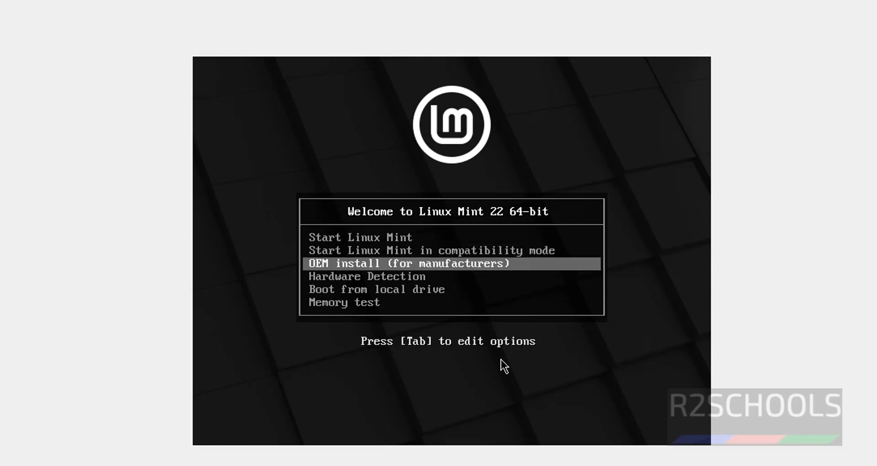
key(Down)
key(Down)
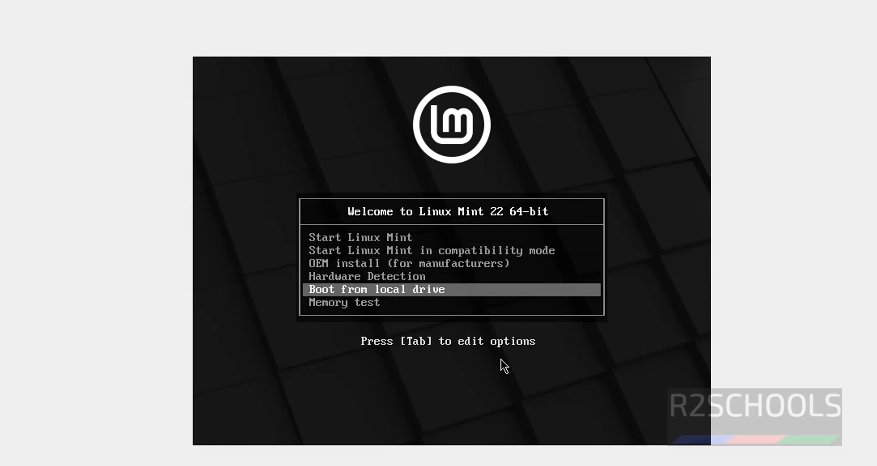
key(Down)
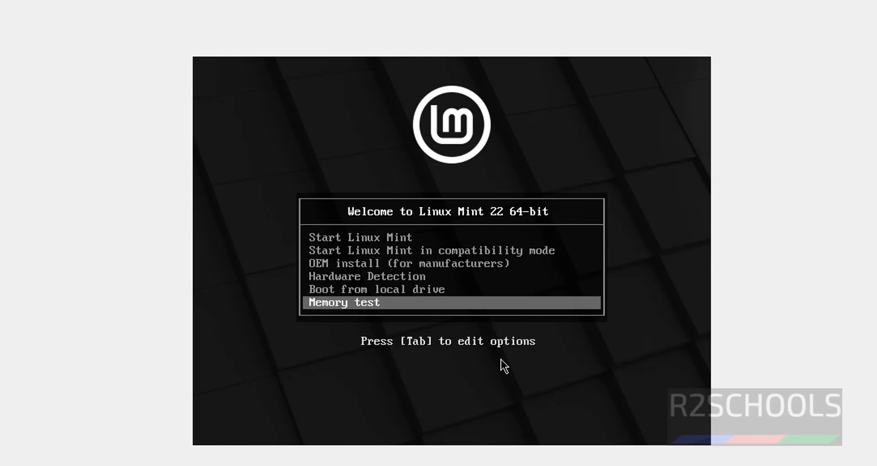
key(Up)
key(Up)
key(Up)
key(Up)
key(Up)
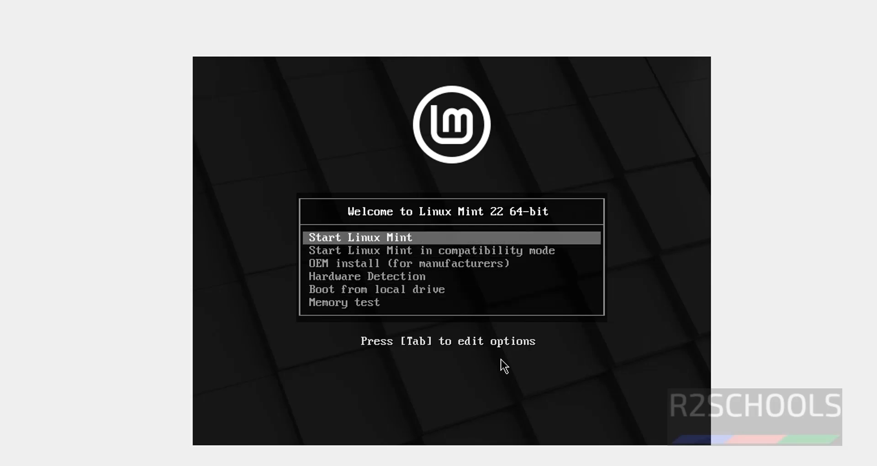
key(Return)
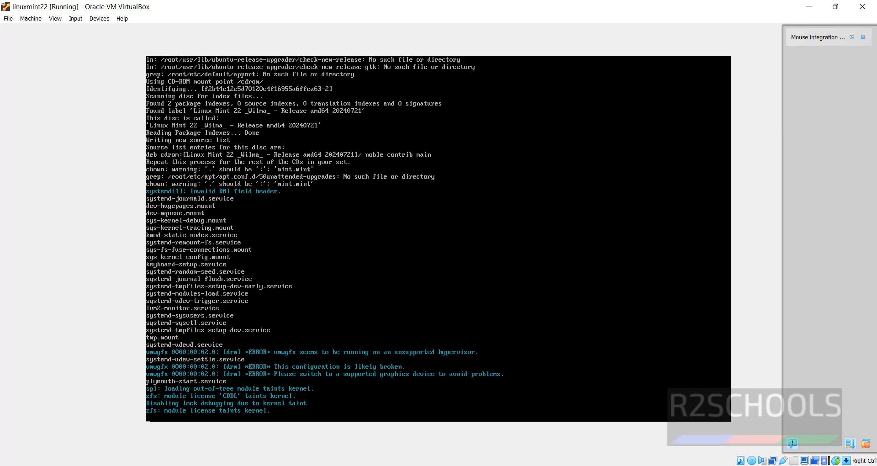
Step: Dismiss the mouse integration notice and open the Install Linux Mint desktop shortcut
click(863, 38)
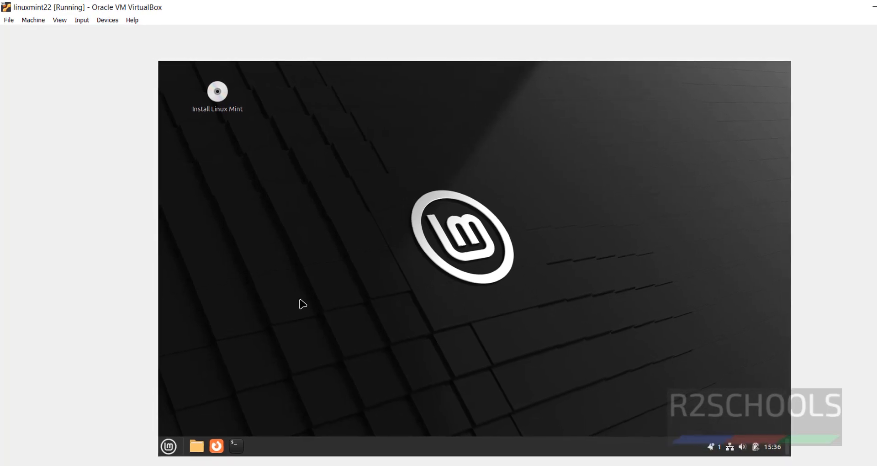
right_click(218, 93)
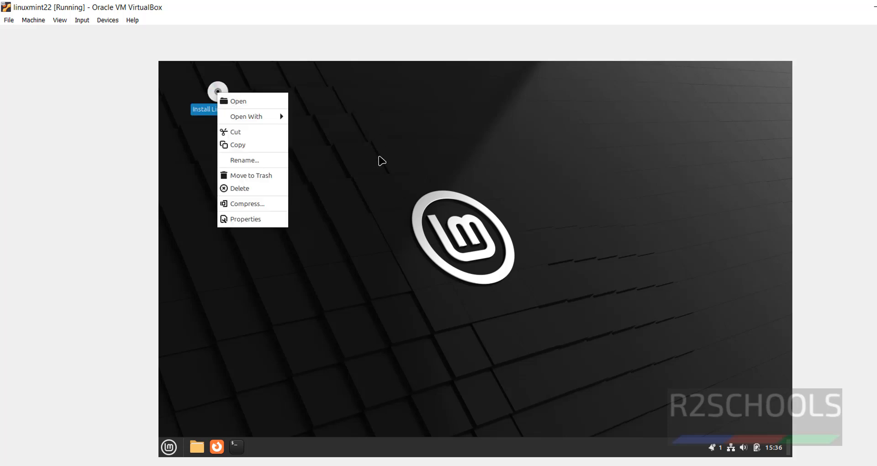
click(382, 166)
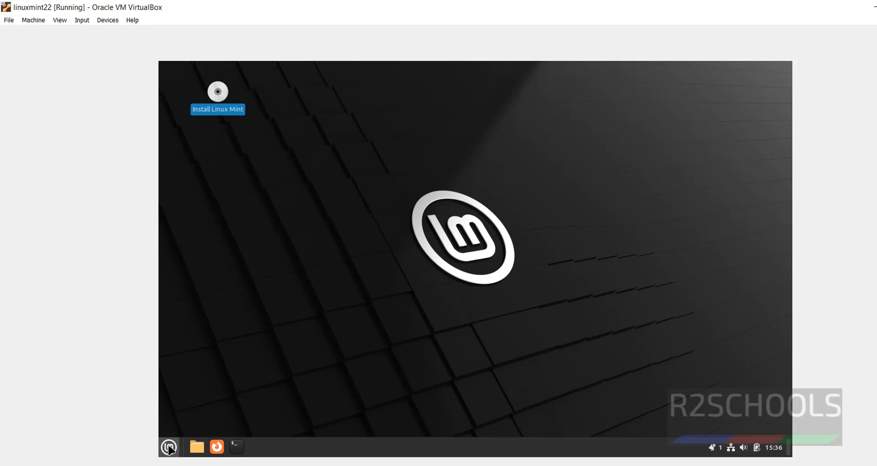
right_click(218, 101)
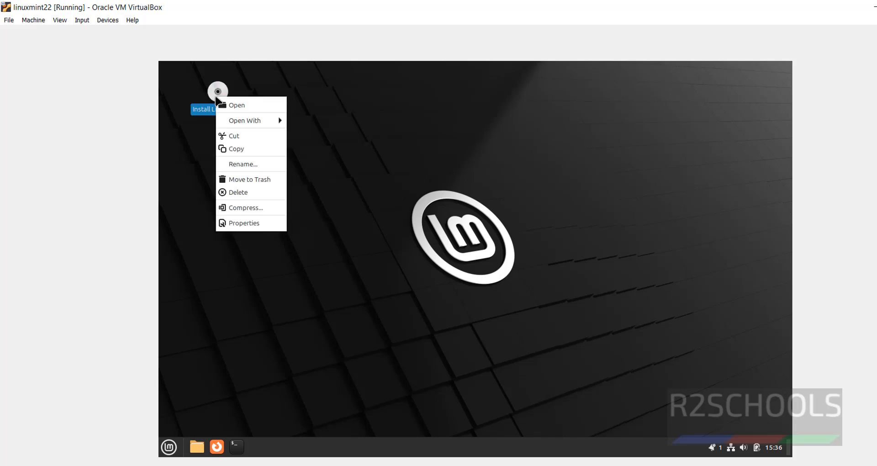
click(246, 108)
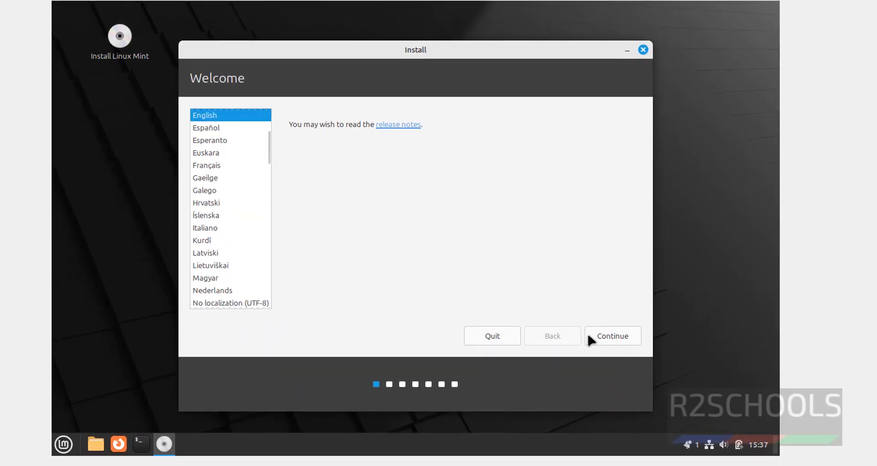
Step: Keep English and the English (US) keyboard, leave multimedia codecs unticked, and continue
click(612, 336)
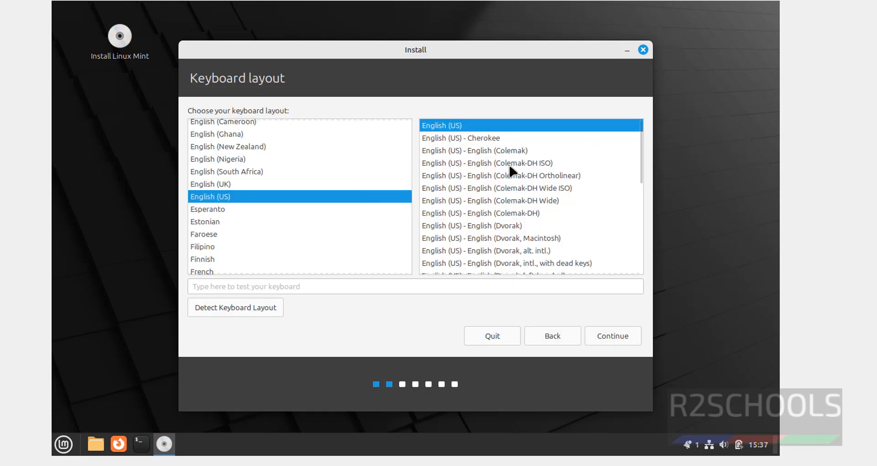
click(609, 336)
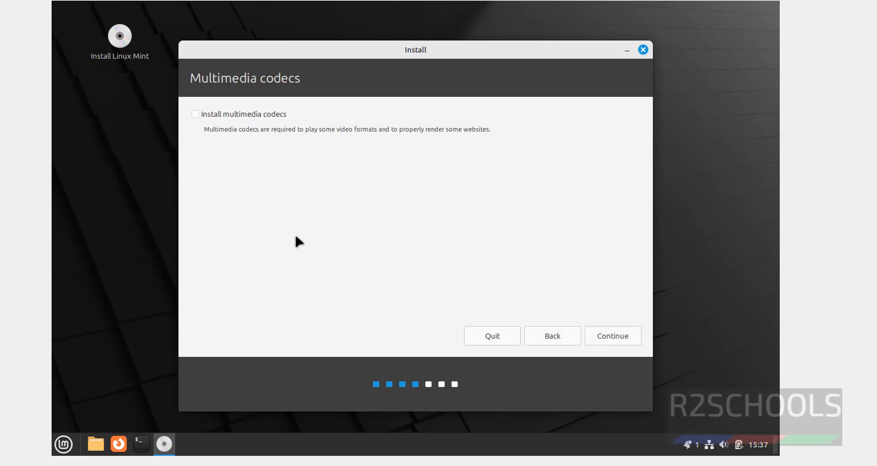
click(234, 117)
click(255, 114)
click(610, 337)
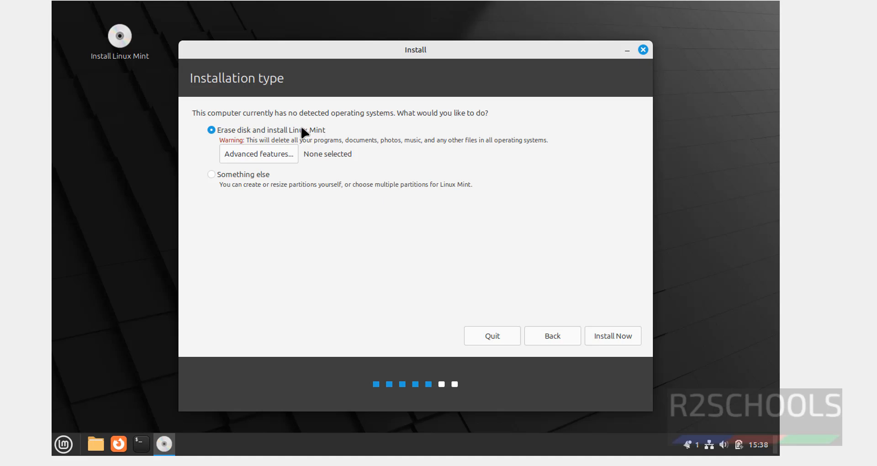
Step: Start the erase-whole-disk installation and approve writing the partition changes to disk
click(606, 341)
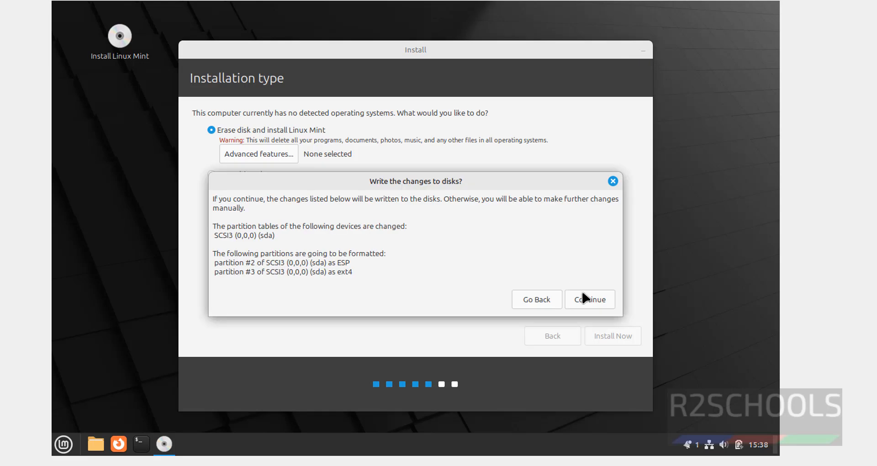
click(585, 300)
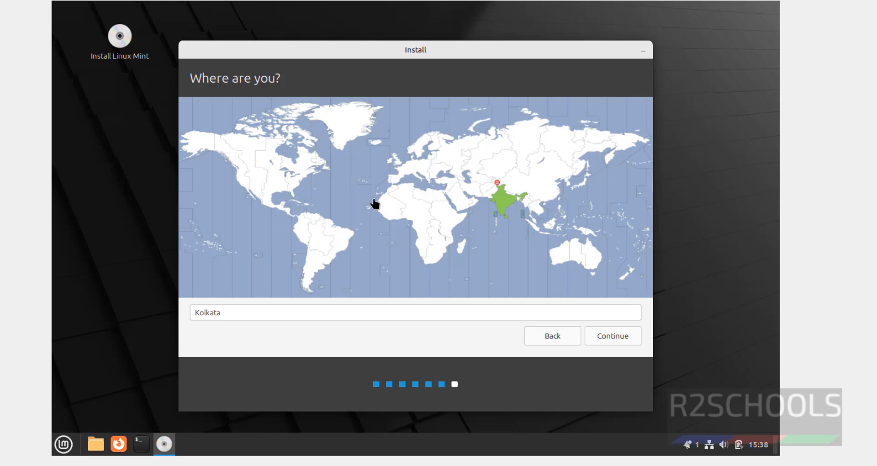
Step: Confirm Kolkata as the time zone and continue to the account form
click(279, 311)
double_click(279, 312)
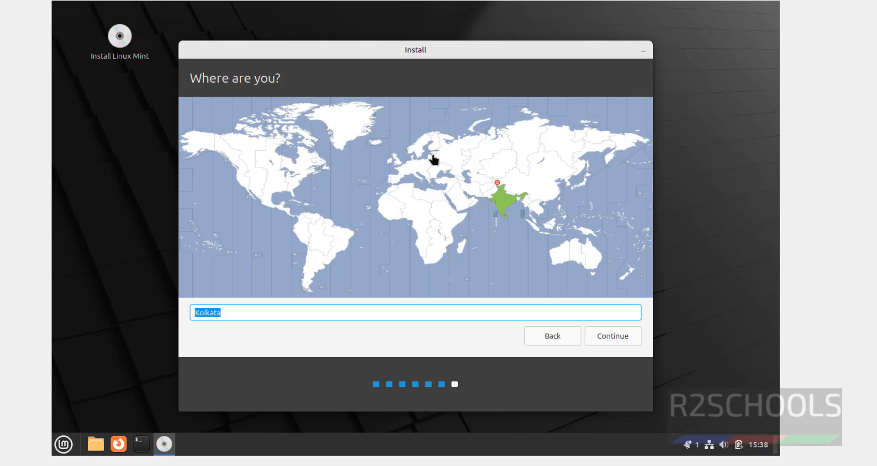
click(612, 337)
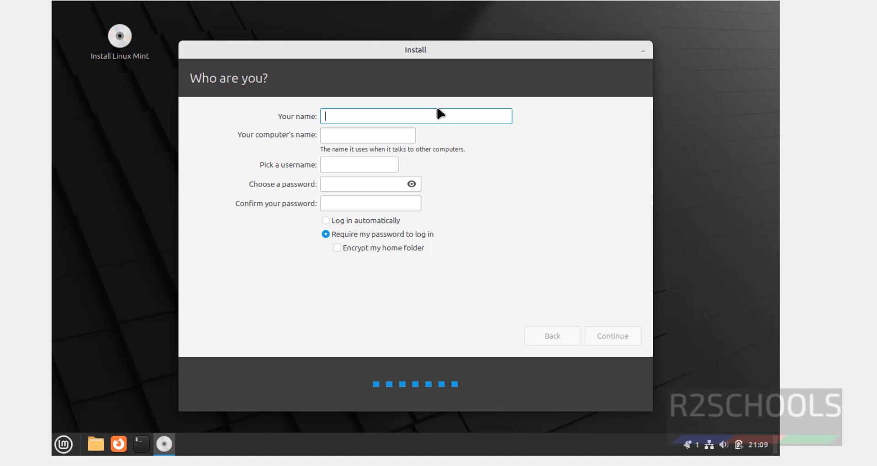
Step: Enter the user's full name and replace the computer name with lnmnt22
text(r2schooo)
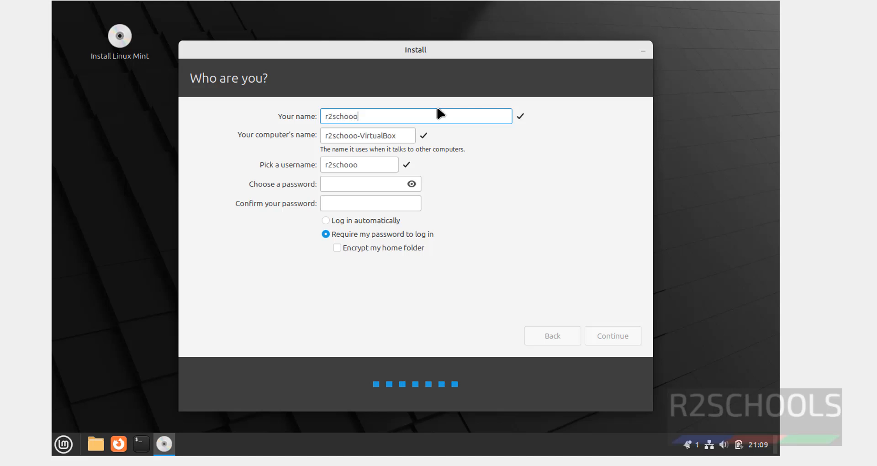
key(BackSpace)
text(ls)
drag(402, 132, 320, 133)
key(BackSpace)
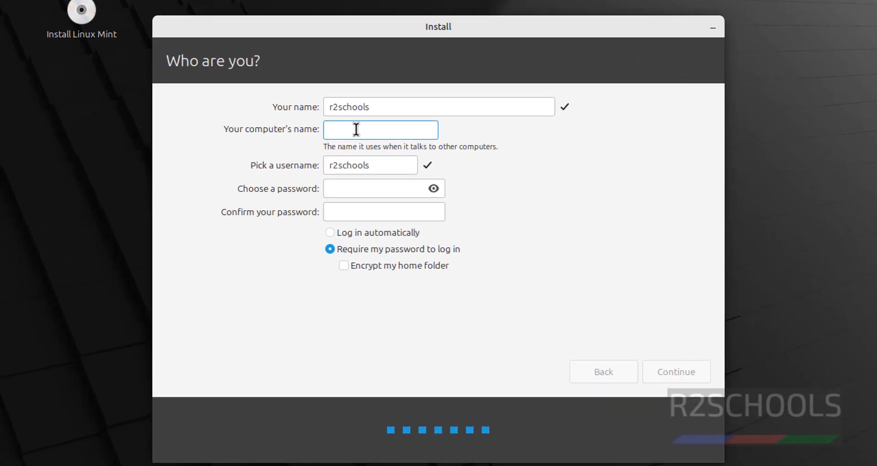
text(lnmnt22)
drag(365, 130, 317, 133)
key(End)
click(369, 163)
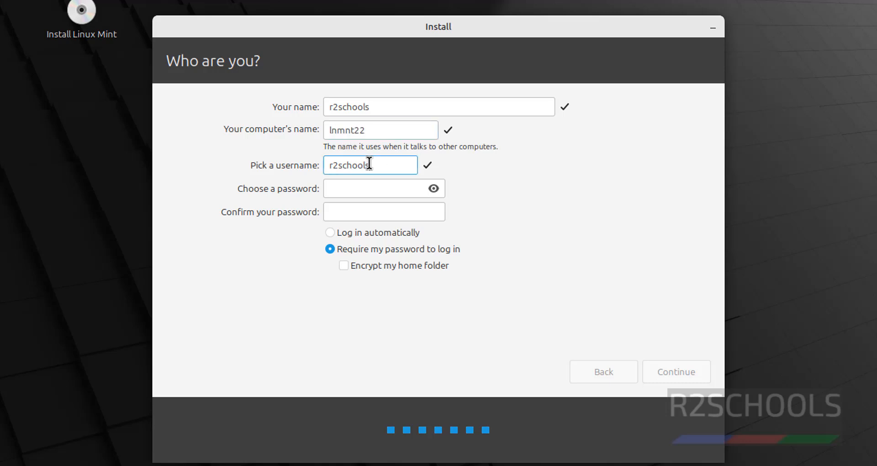
click(387, 105)
Step: Enter and confirm the account password, then start the installation
click(353, 189)
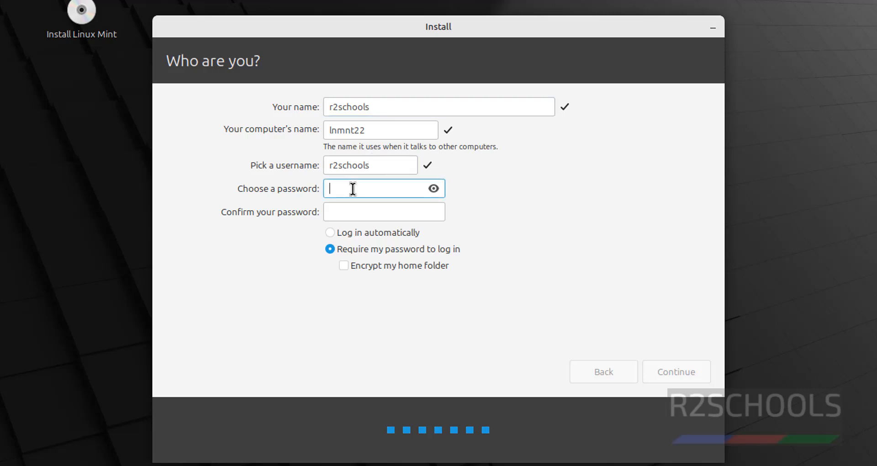
key(Tab)
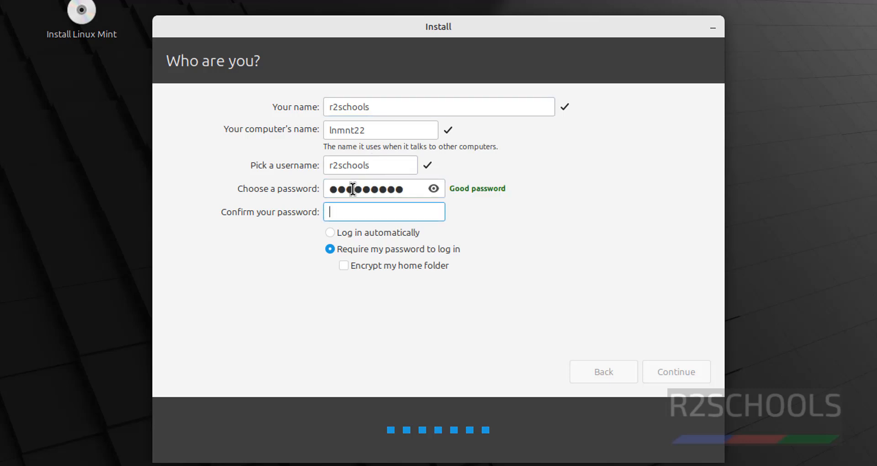
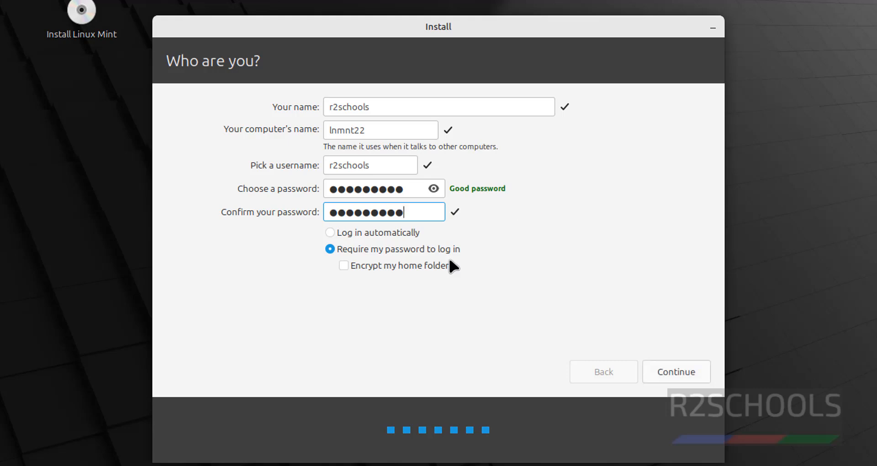
click(666, 371)
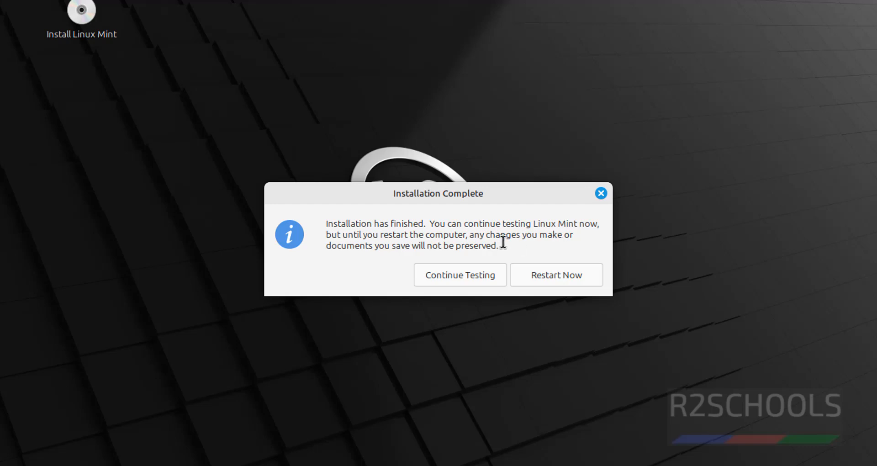
Step: Restart the VM, verify its optical drive is empty in Storage, and confirm medium removal
click(543, 271)
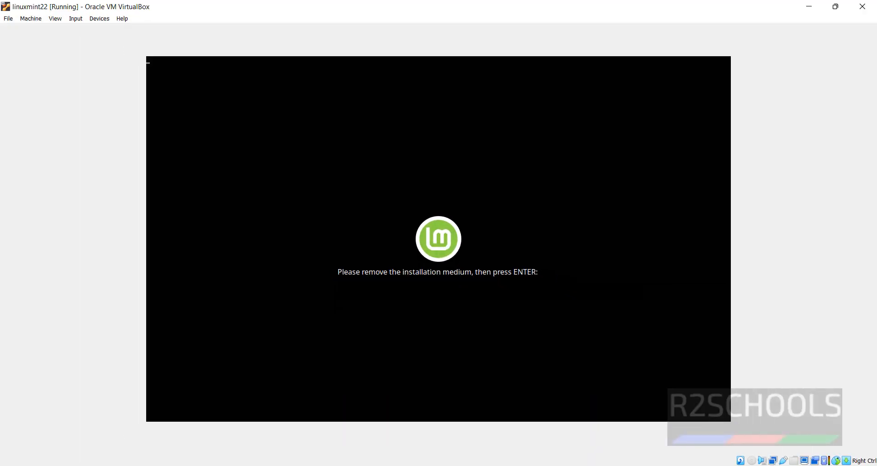
click(581, 418)
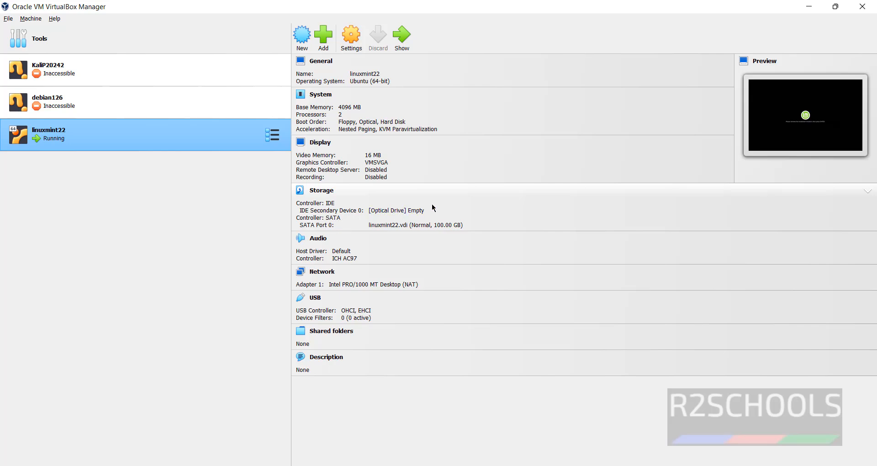
key(alt+Tab)
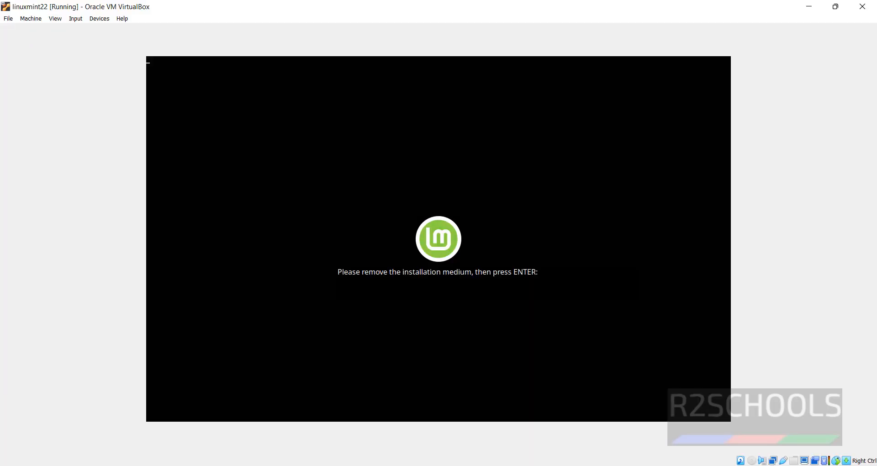
key(Return)
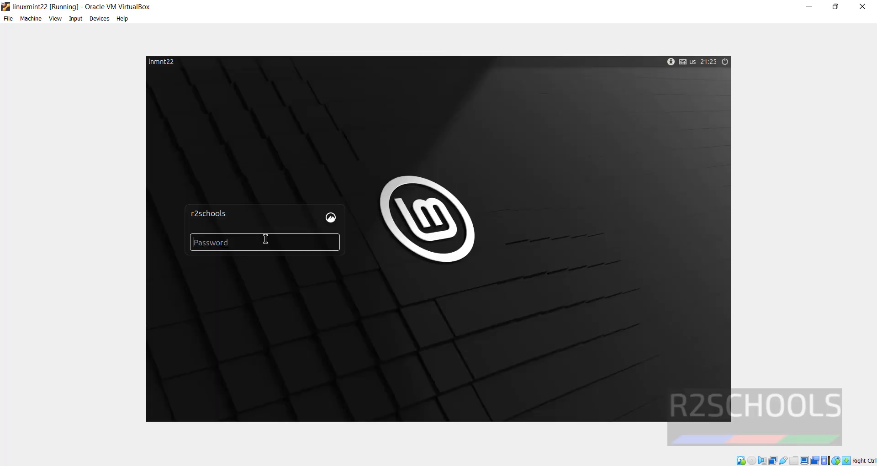
Step: Enter the account password on the Linux Mint login screen and sign in
text(•••••••••)
key(Return)
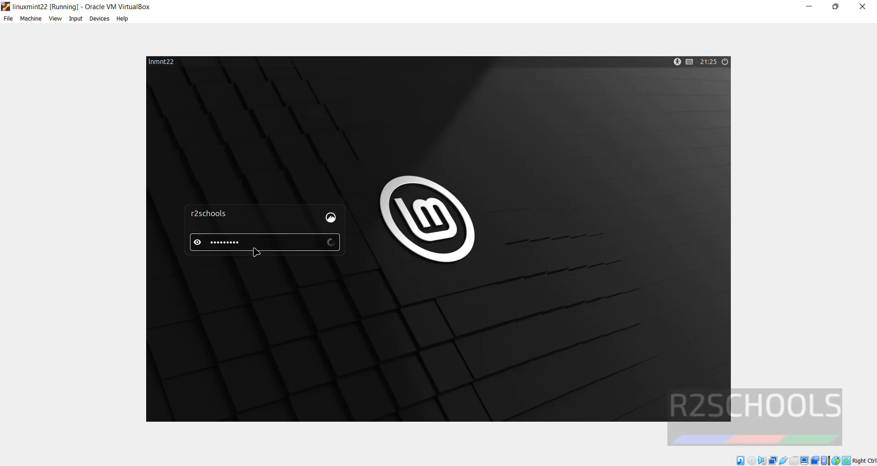